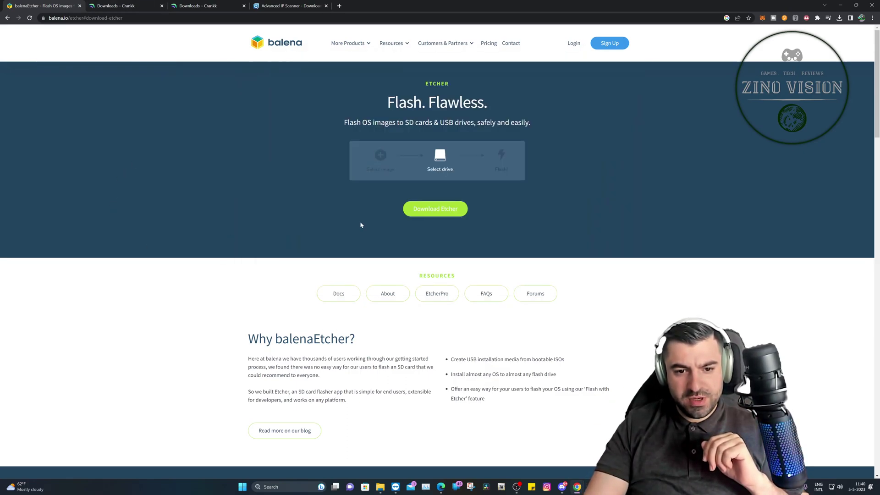
Step: Go to the Etcher download options, then start the Advanced IP Scanner installer download
click(423, 210)
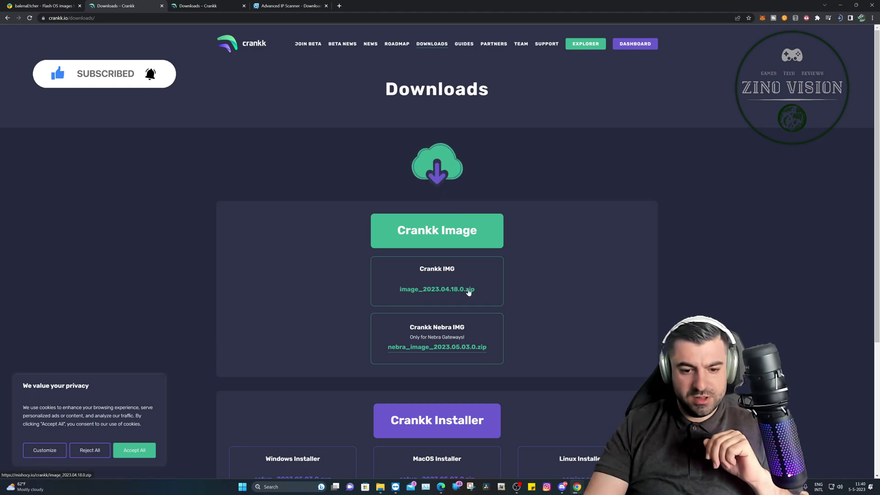
scroll(307, 295, down, 3)
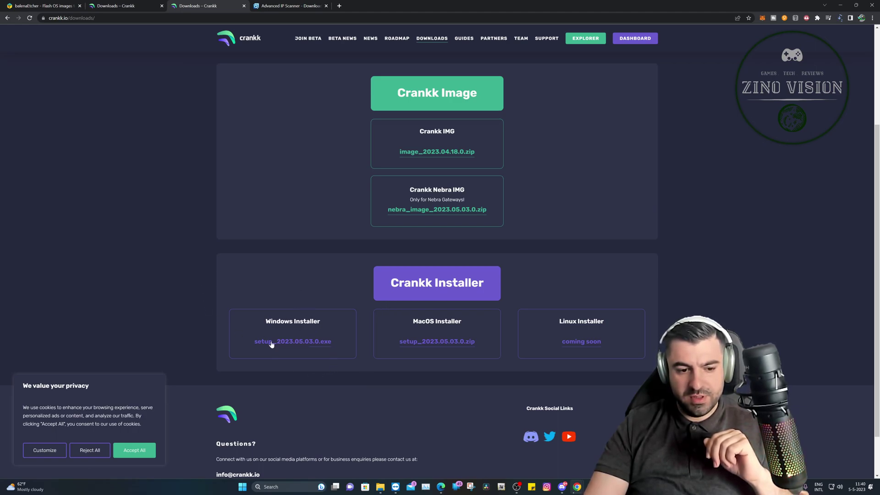
click(294, 9)
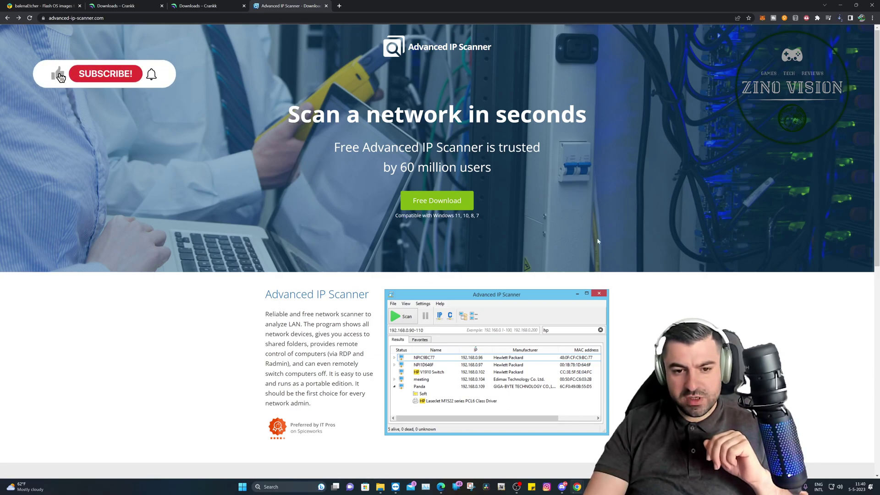
click(423, 202)
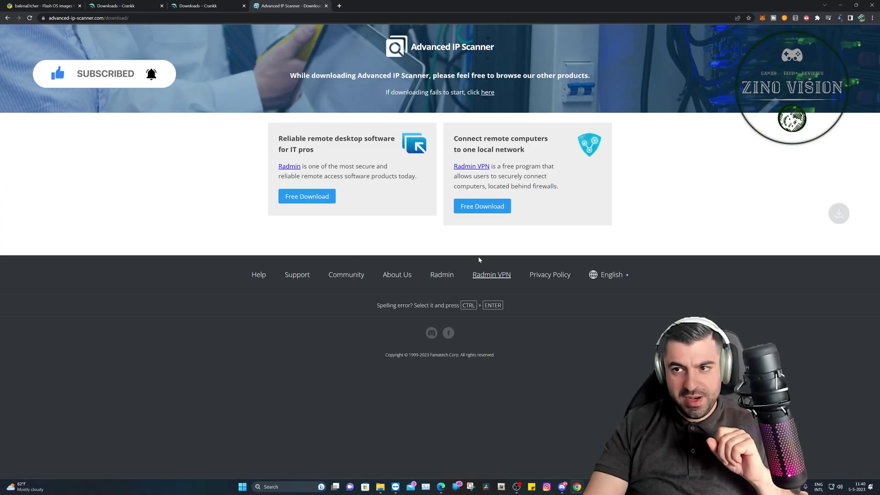
click(53, 3)
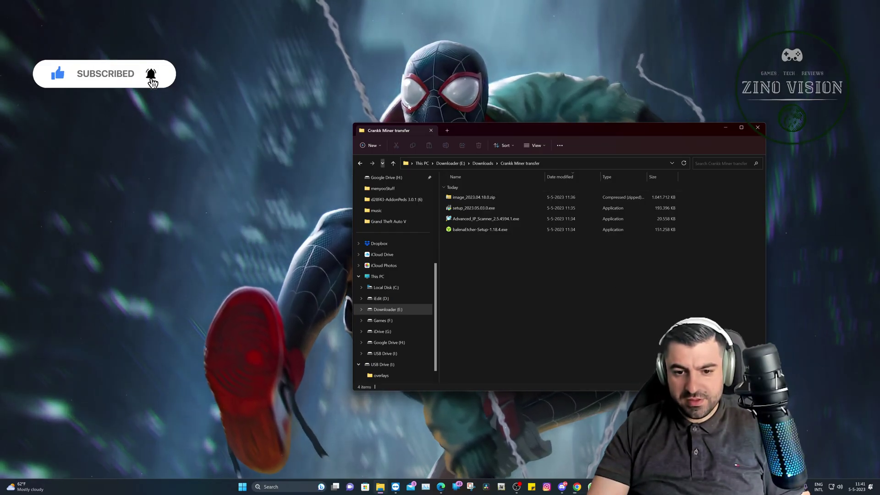
Step: Run balenaEtcher-Setup-1.18.4.exe and accept the licence agreement
double_click(465, 230)
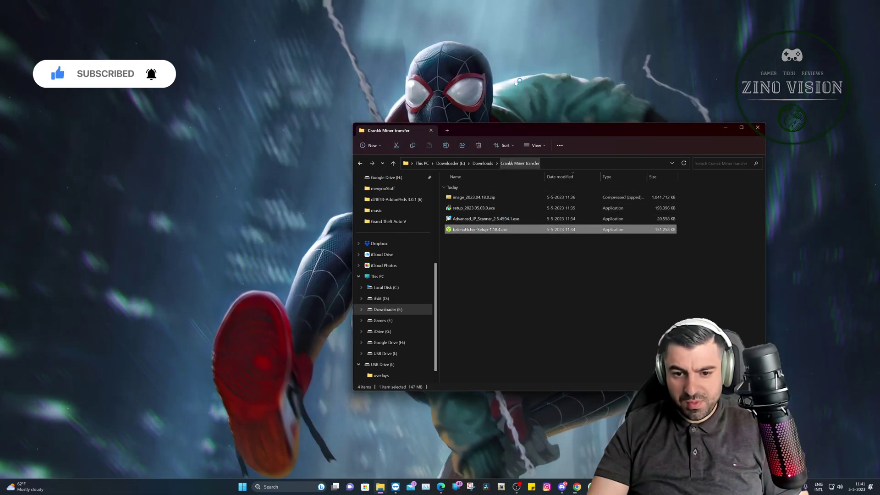
click(474, 297)
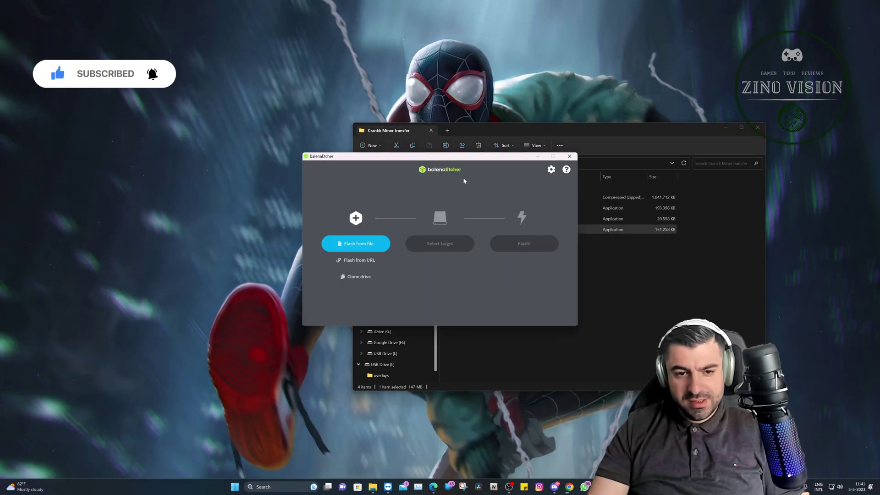
Step: Load image_2023.04.18.0.zip as Etcher's source image and open the target drive list
drag(507, 159, 327, 213)
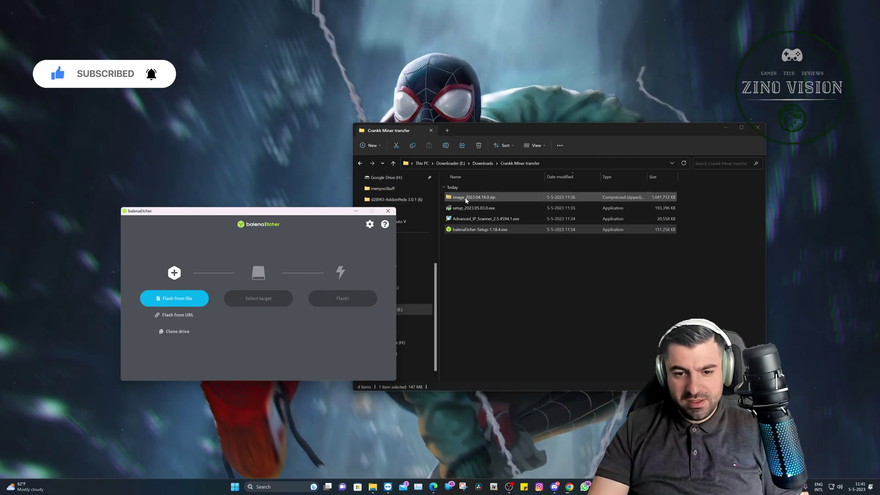
click(456, 200)
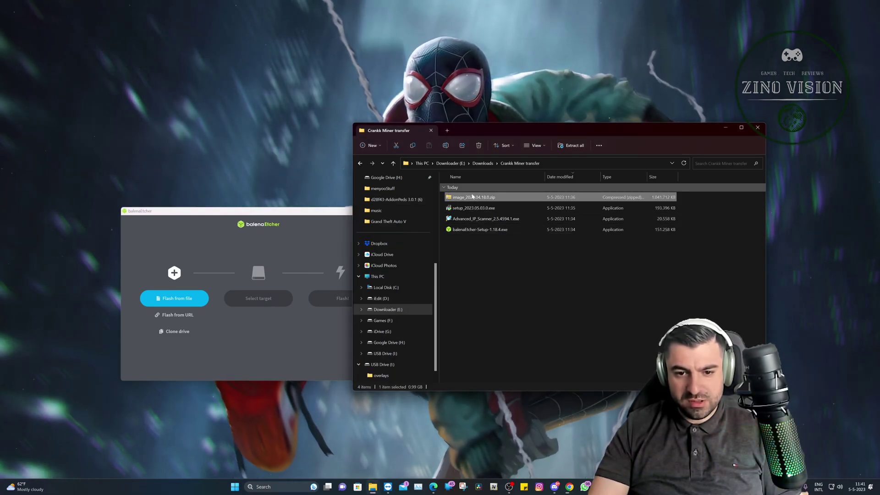
click(329, 229)
drag(299, 212, 517, 214)
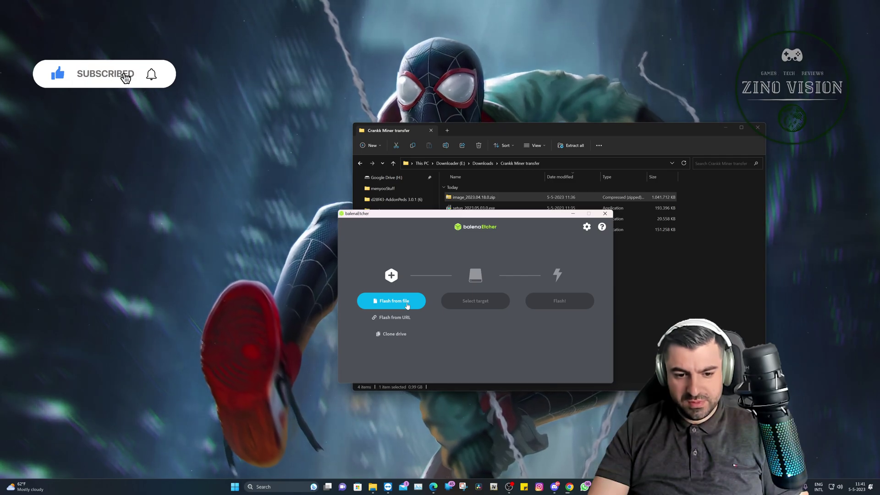
click(407, 302)
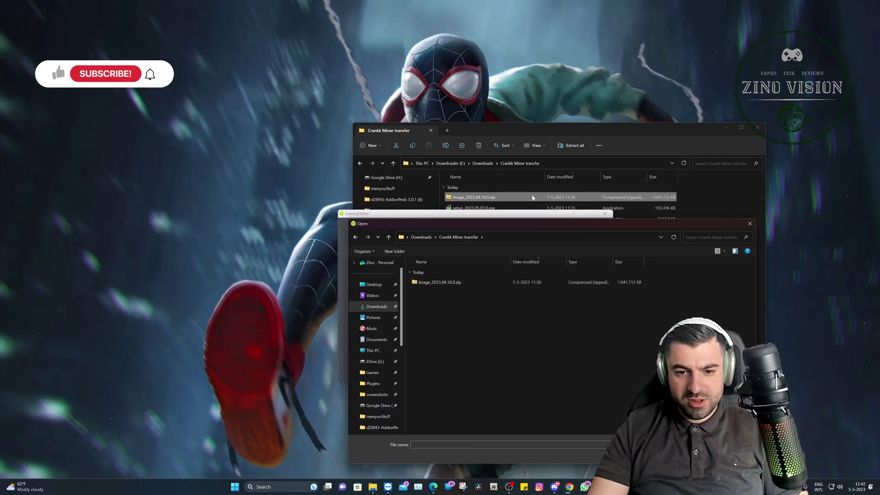
double_click(436, 283)
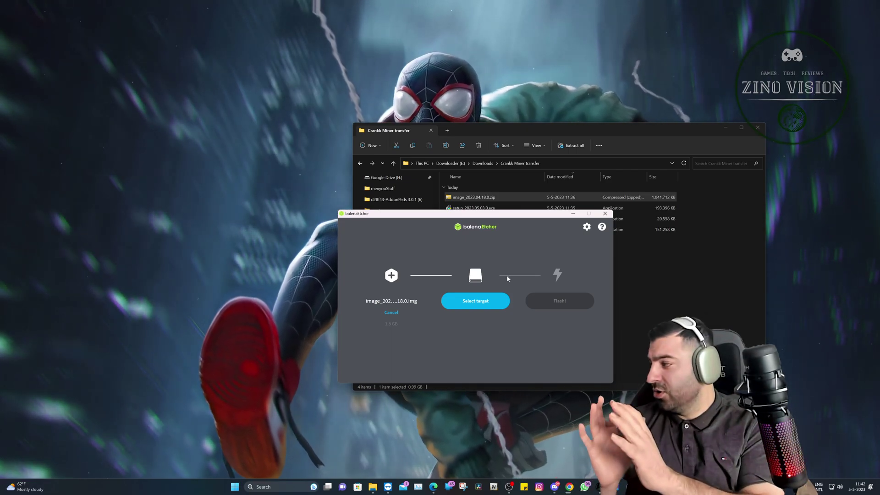
click(481, 300)
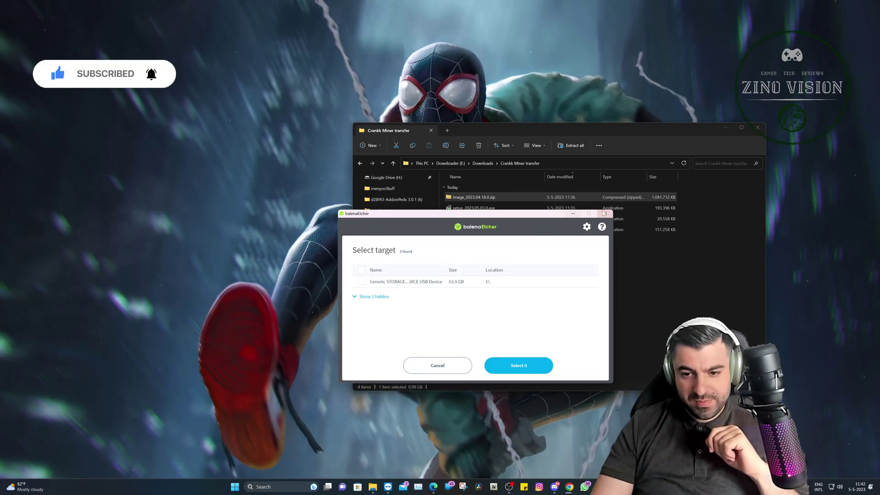
Step: Close Etcher with Alt+F4 and rerun balenaEtcher-Setup-1.18.4.exe, accepting the licence
key(alt+F4)
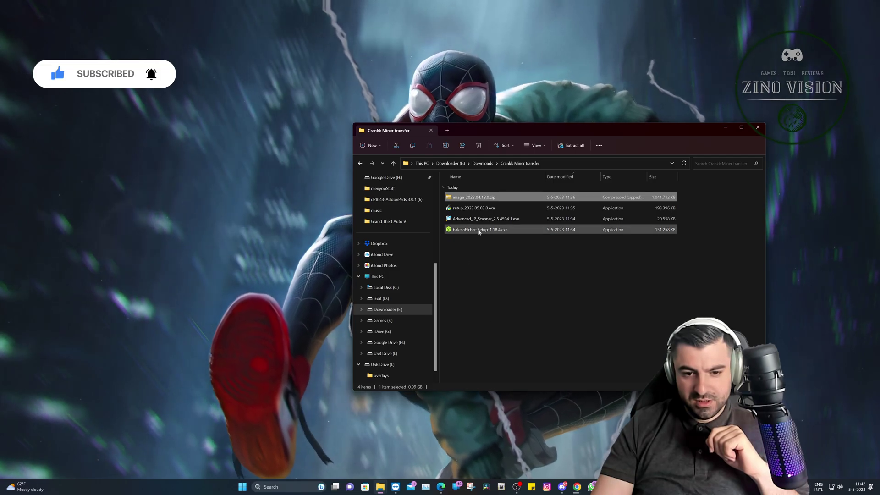
click(479, 230)
double_click(479, 230)
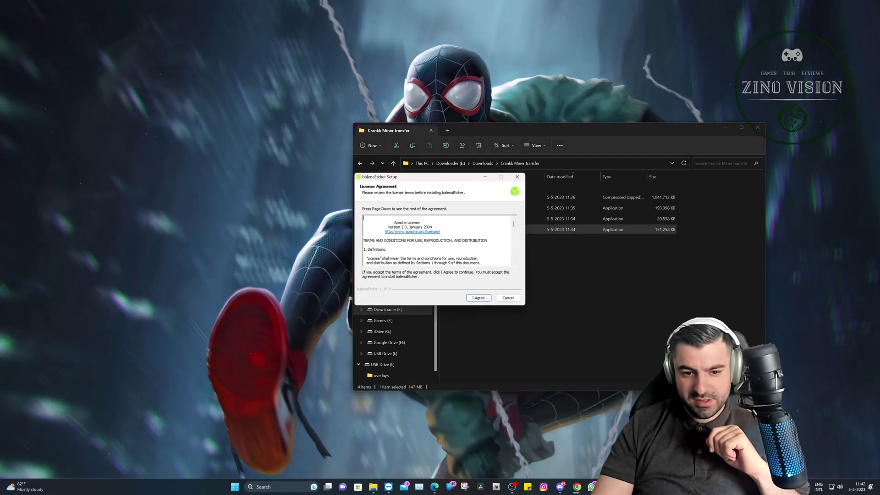
click(472, 295)
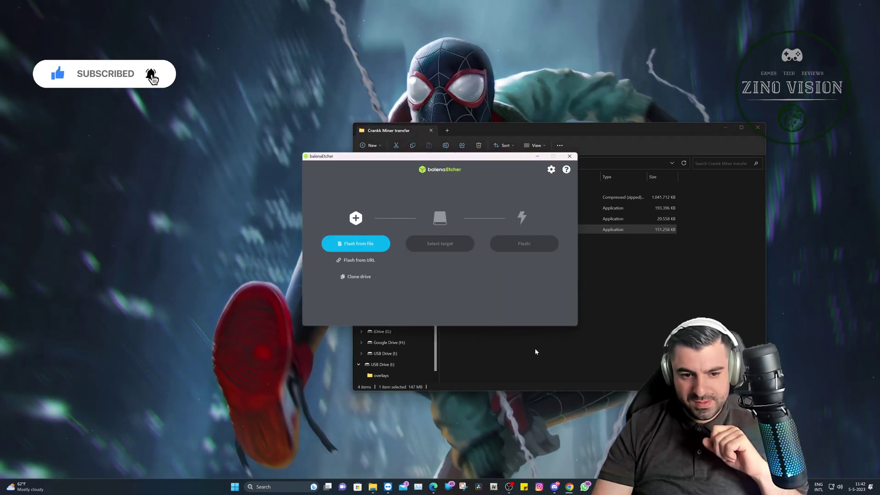
Step: Flash image_2023.04.18.0.zip onto the 63.9 GB Generic USB storage device
click(356, 244)
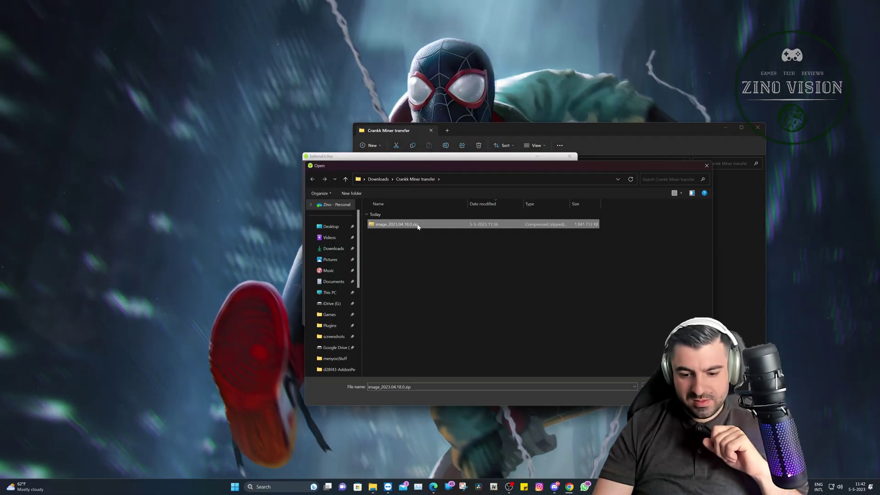
double_click(396, 225)
click(431, 245)
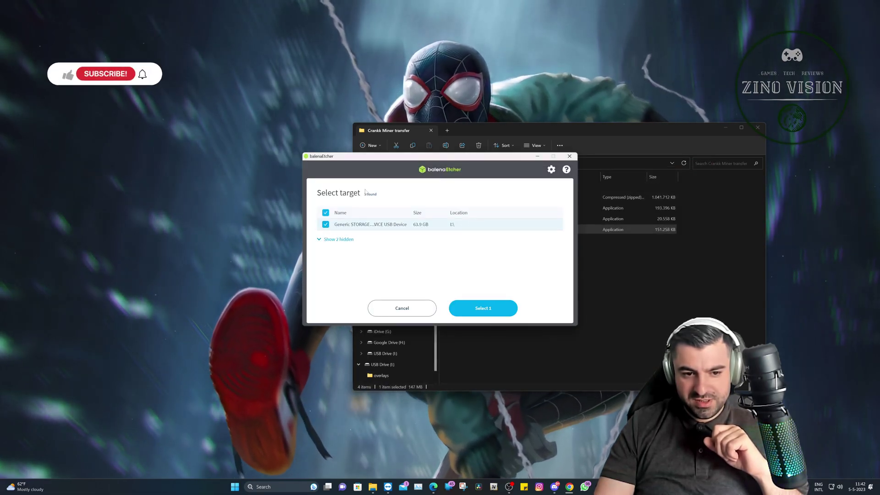
click(478, 310)
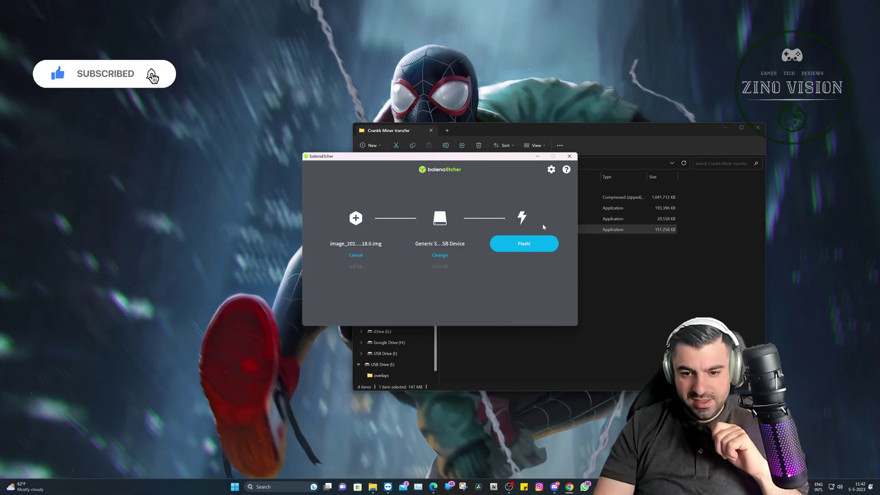
click(537, 251)
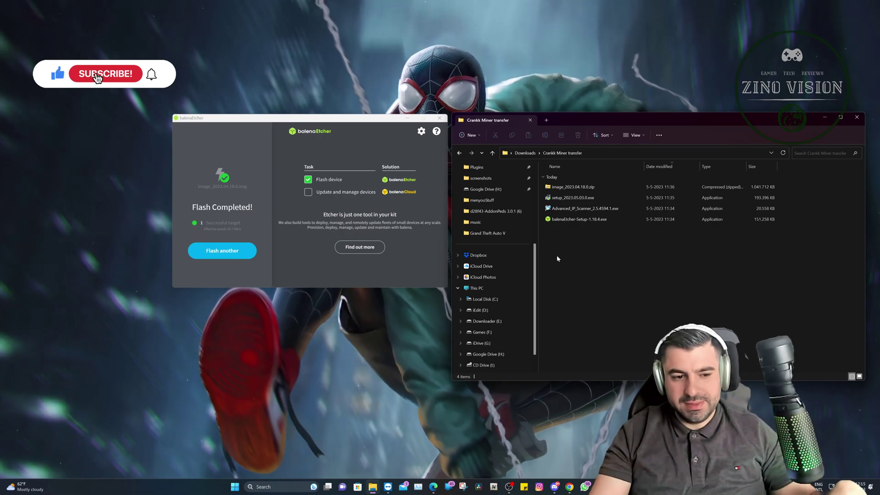
Step: Close the balenaEtcher window now that flashing has finished
click(439, 118)
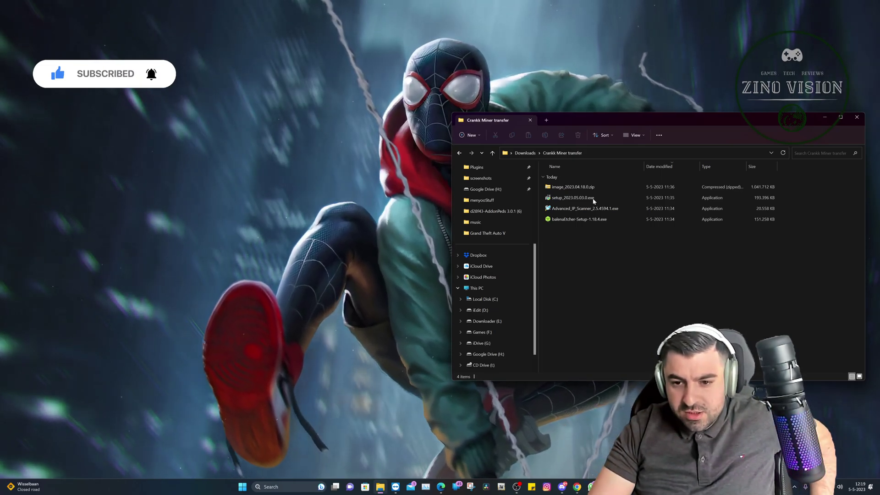
Step: Run setup_2023.05.03.0.exe past the unrecognized-app warning and install Crankk without desktop shortcuts
double_click(593, 198)
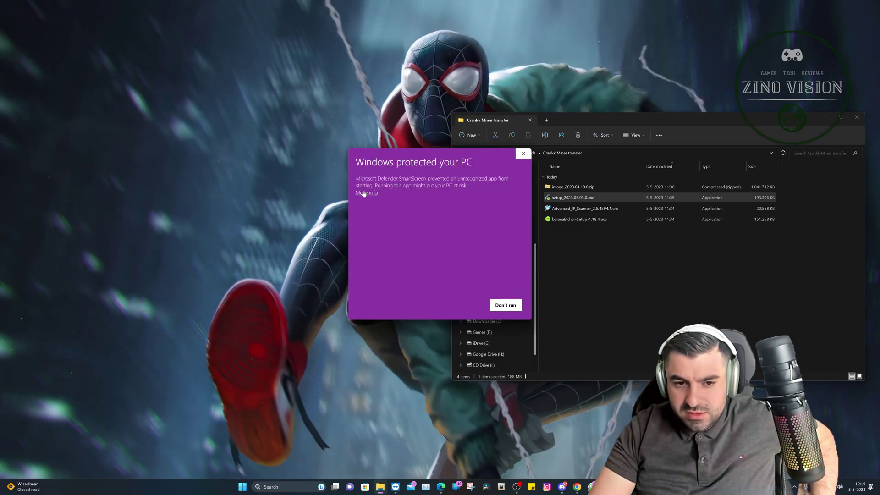
click(363, 193)
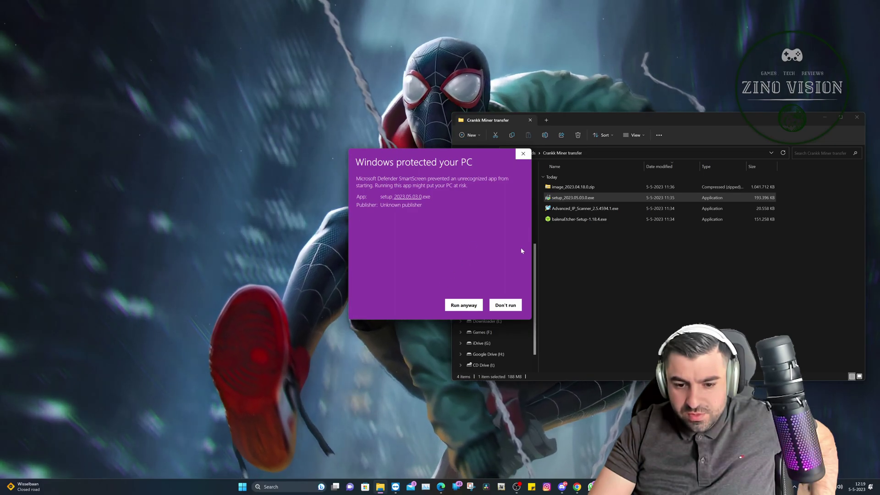
click(463, 305)
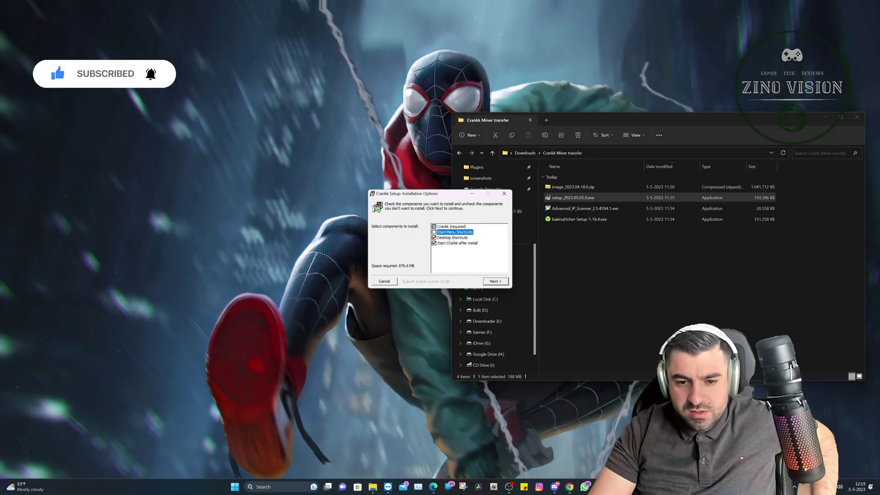
click(434, 238)
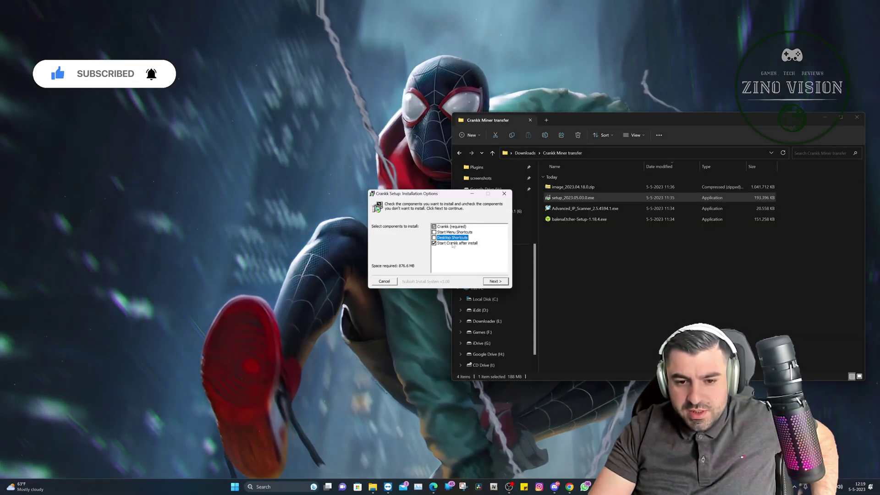
click(495, 281)
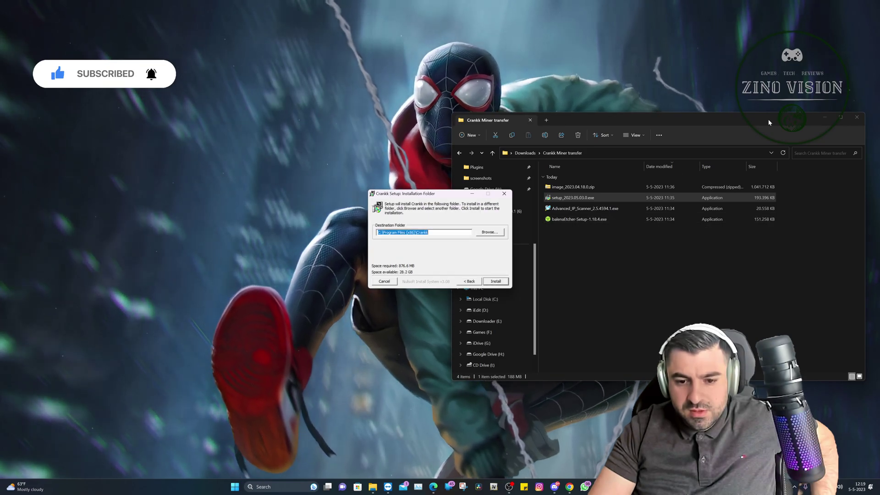
click(495, 283)
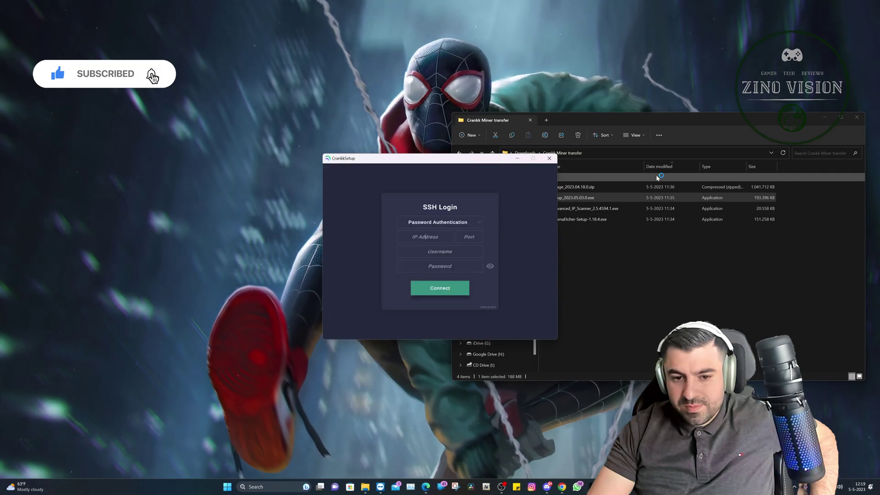
drag(487, 161, 340, 139)
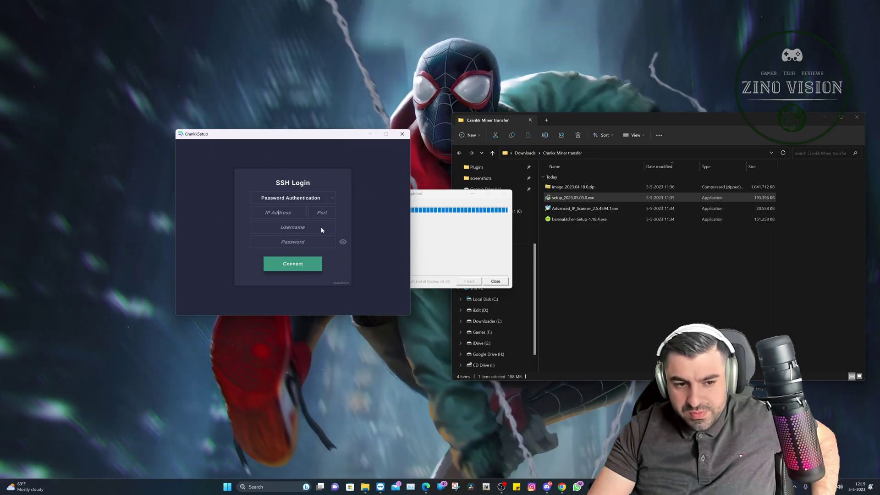
Step: Install Advanced IP Scanner in English, accepting the licence, and launch it when setup finishes
click(601, 210)
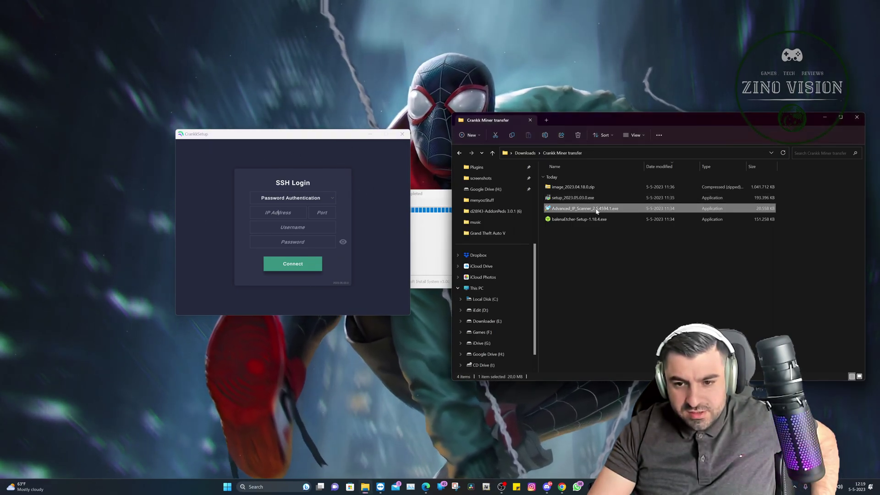
double_click(582, 210)
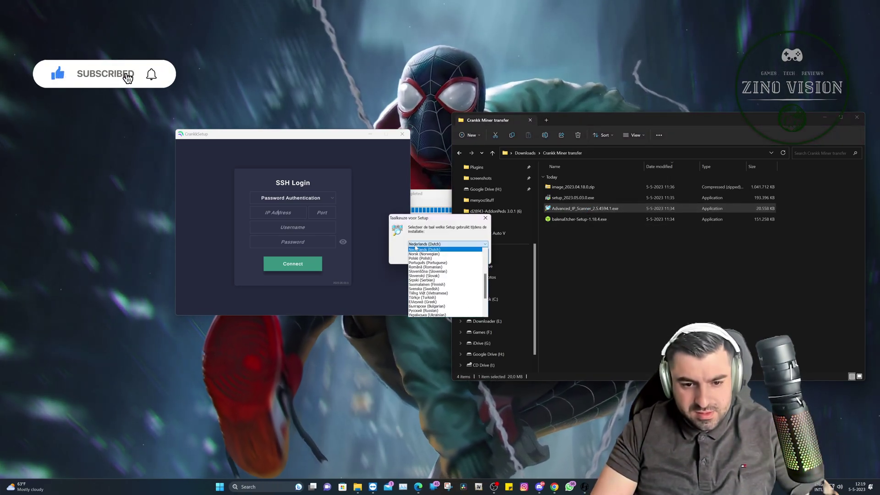
scroll(416, 248, up, 3)
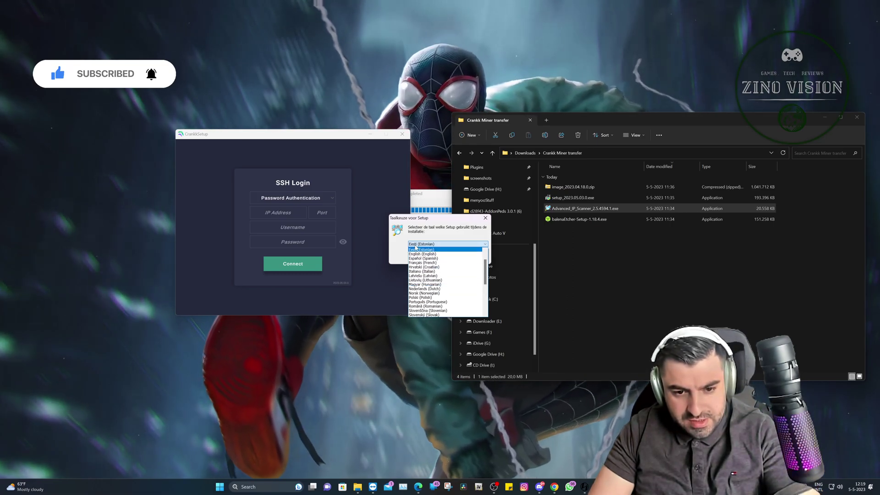
click(418, 254)
click(442, 257)
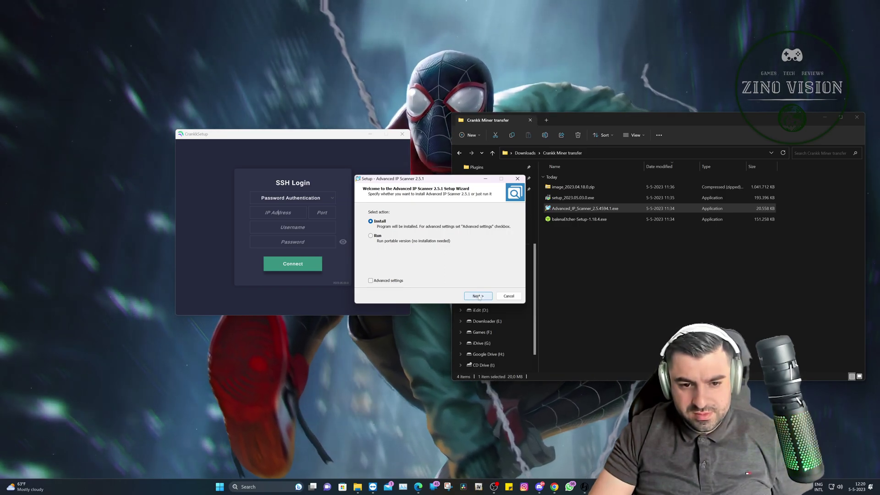
click(478, 296)
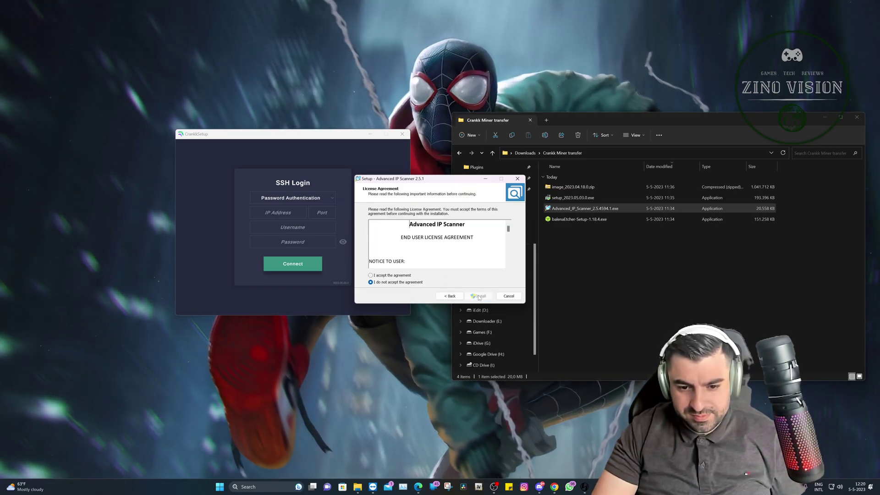
click(404, 276)
click(479, 296)
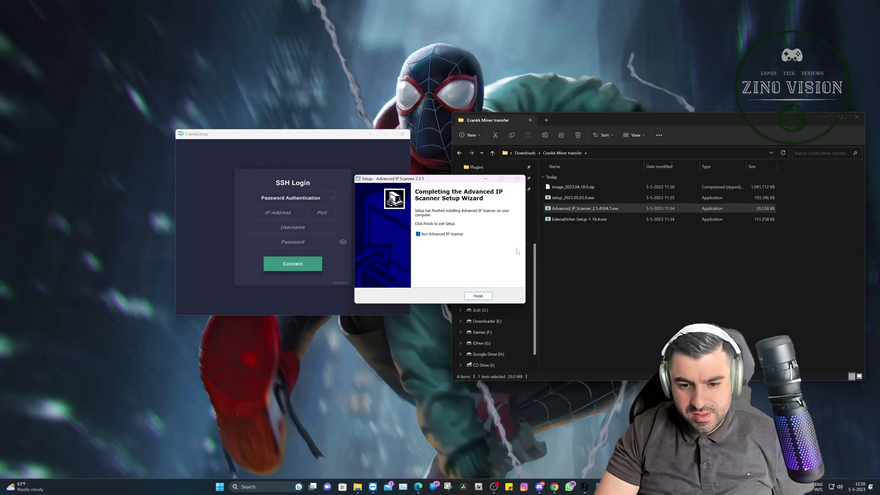
click(478, 296)
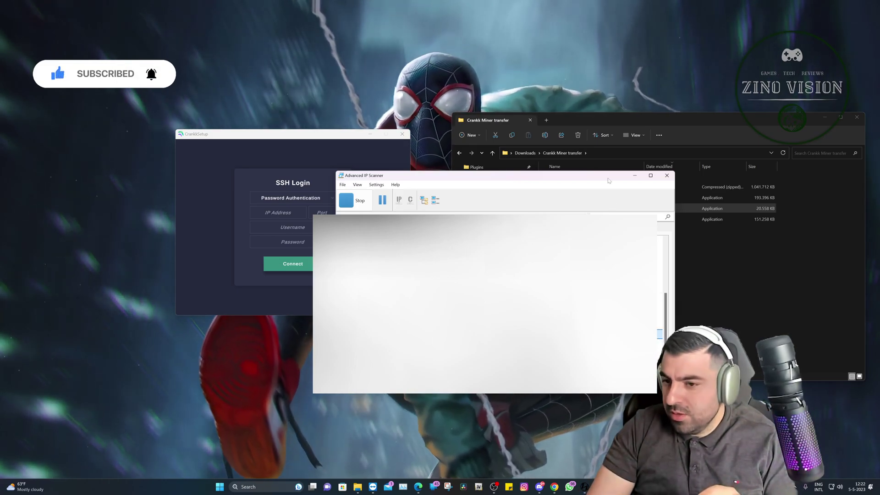
Step: Move the Advanced IP Scanner window up and left while the network scan runs
drag(609, 181, 601, 161)
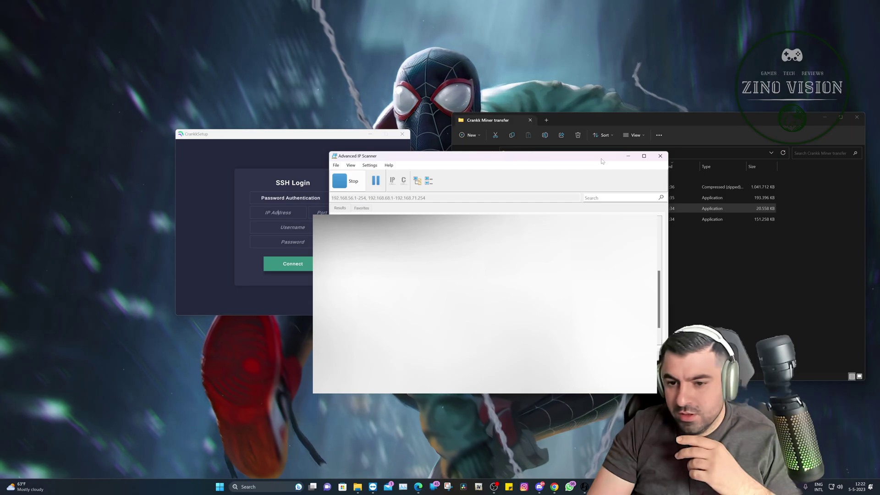
drag(602, 161, 596, 153)
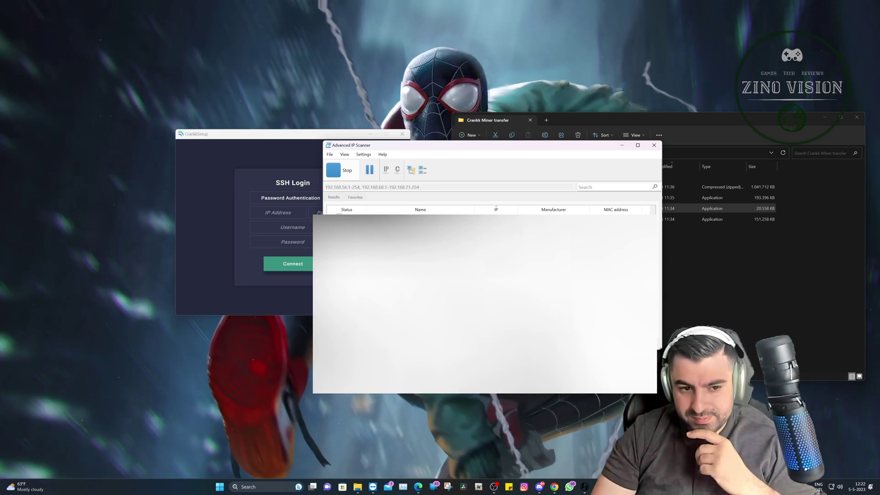
Step: Enter 192.168.68.85 as the SSH Login IP address
click(289, 134)
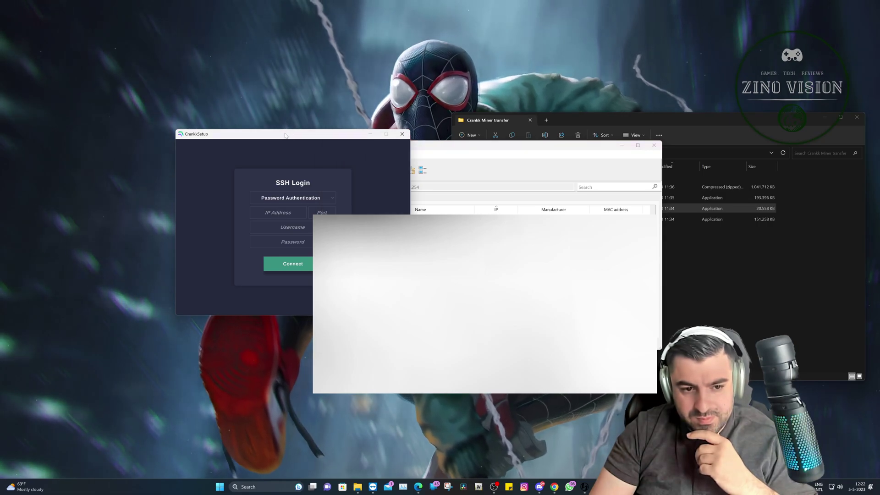
drag(284, 135, 187, 156)
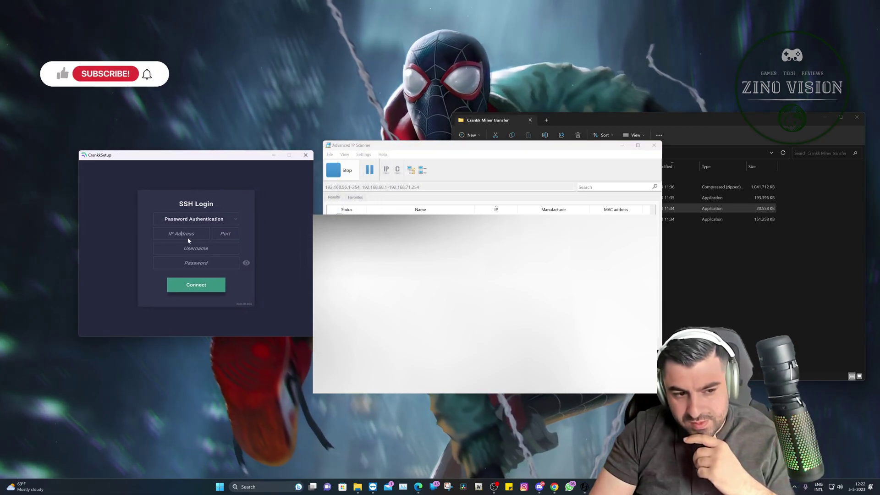
click(188, 238)
text(192.6)
key(BackSpace)
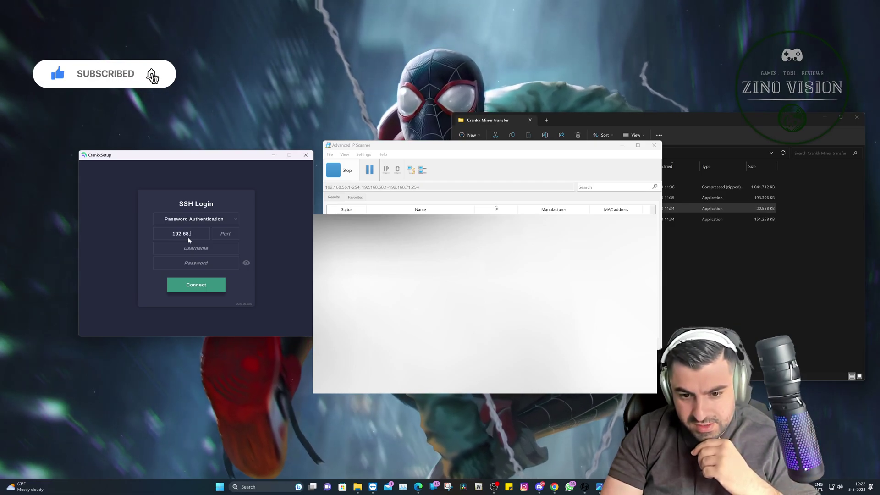
text(168.)
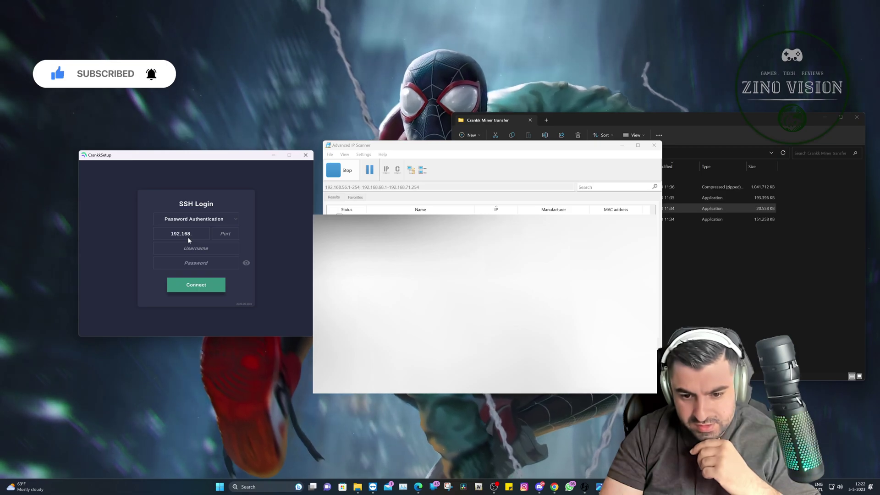
text(68.8)
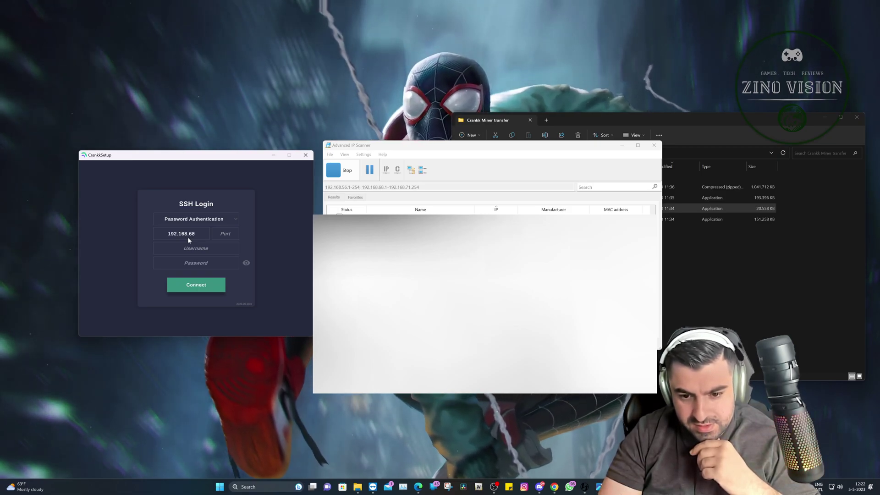
text(5)
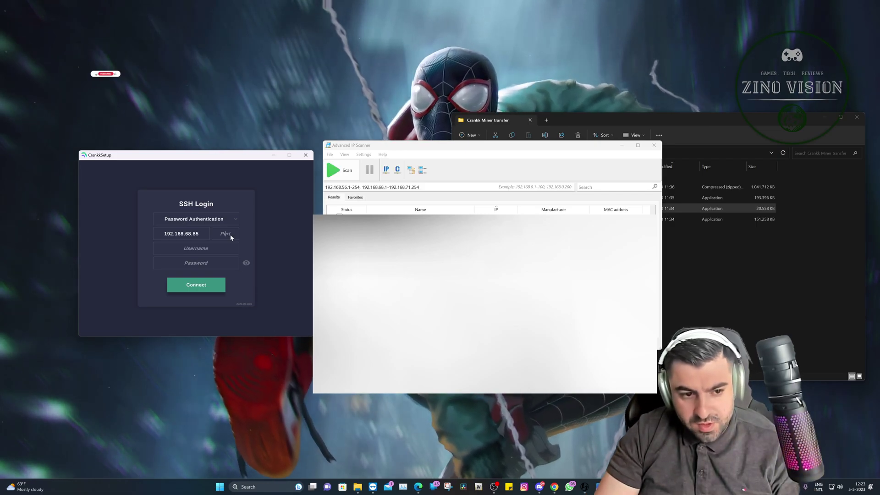
Step: Fill in port 22, the device username and password, then reveal the password
click(230, 234)
text(22)
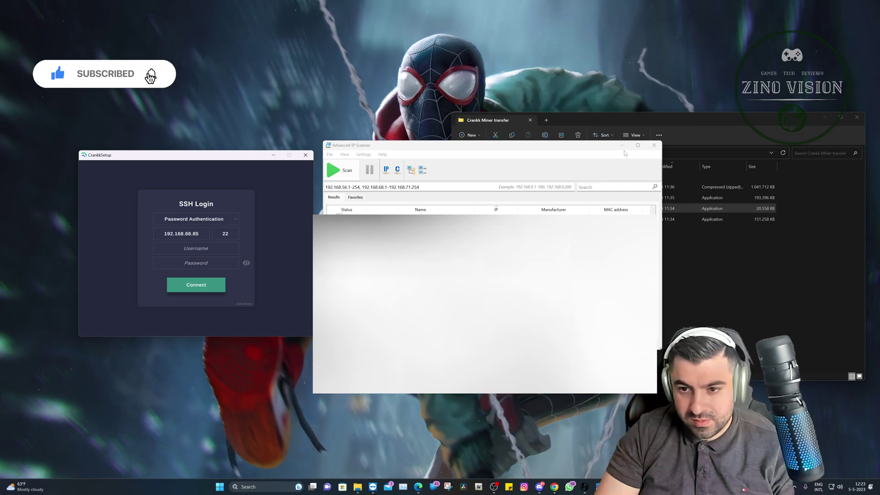
click(192, 250)
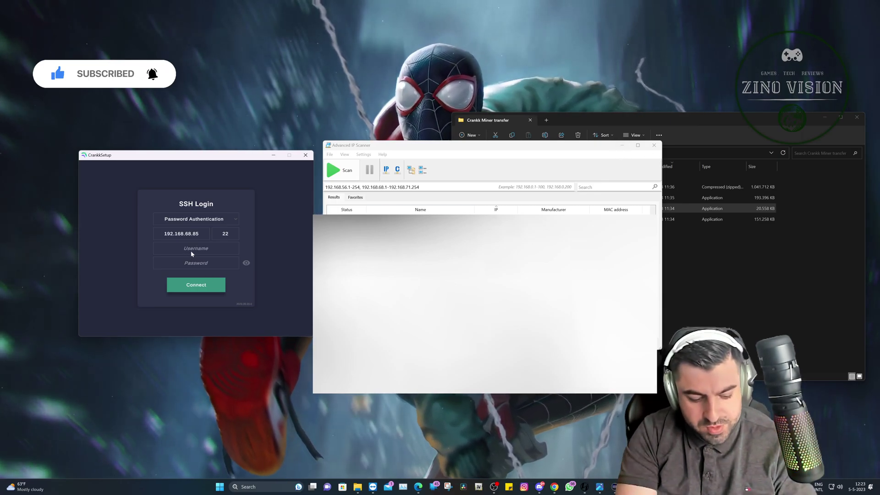
text(crankk)
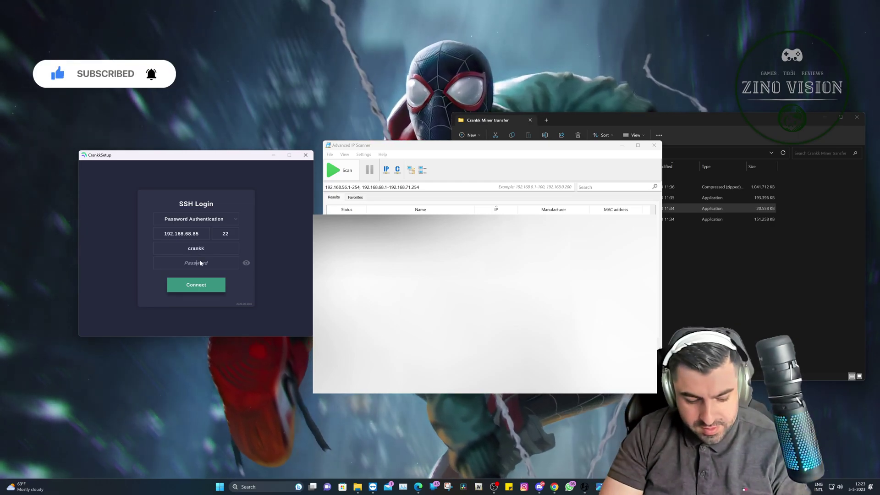
click(199, 263)
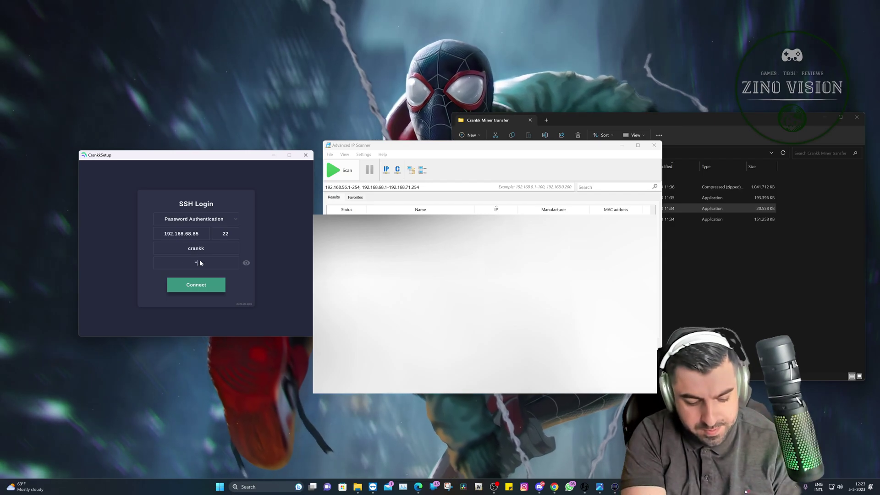
text(*****)
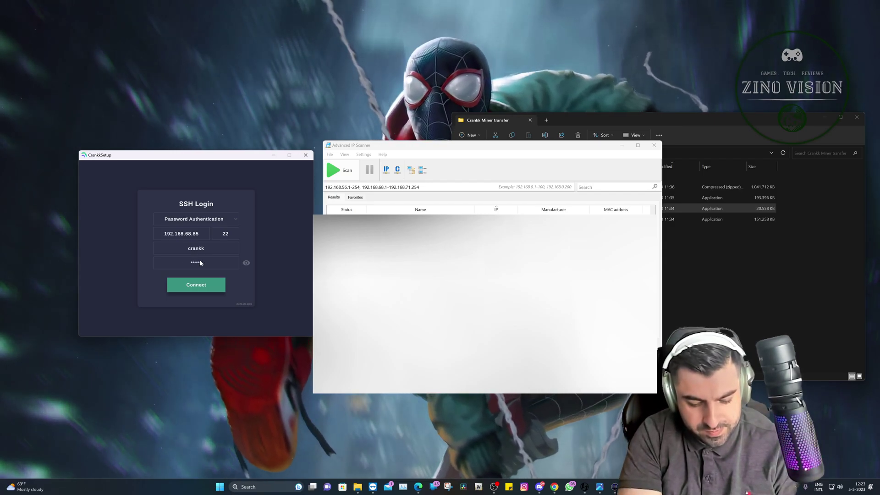
text(***)
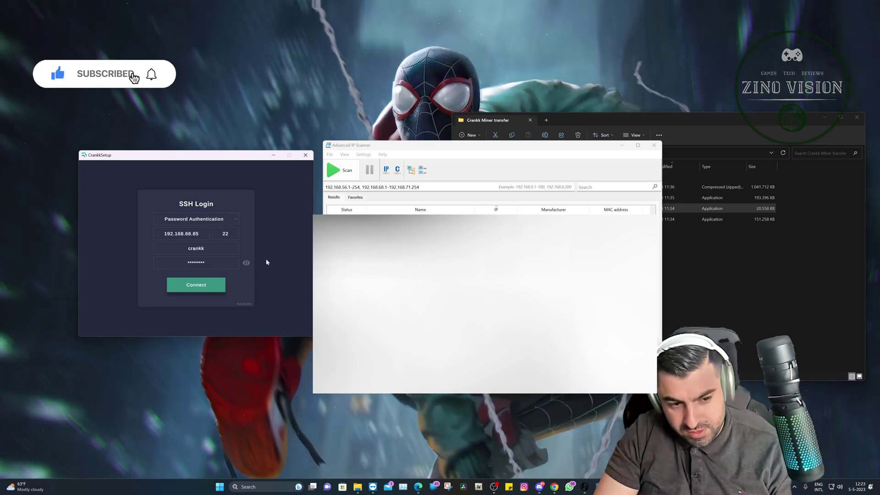
click(246, 262)
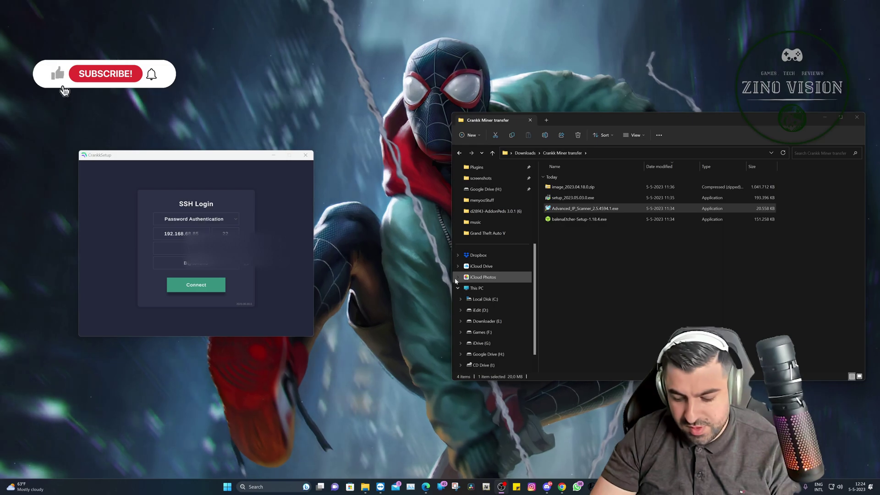
Step: Connect to the miner over SSH and set the Crankk image to model Sensecap, region EU868
click(207, 285)
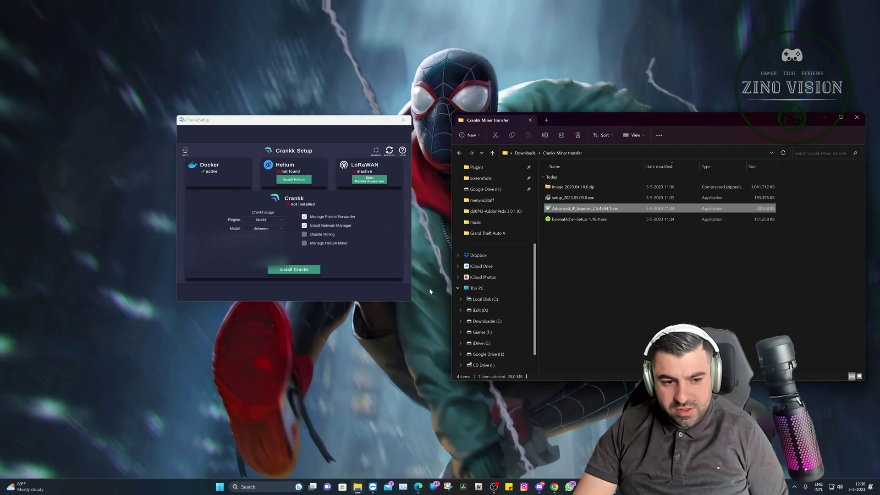
click(262, 228)
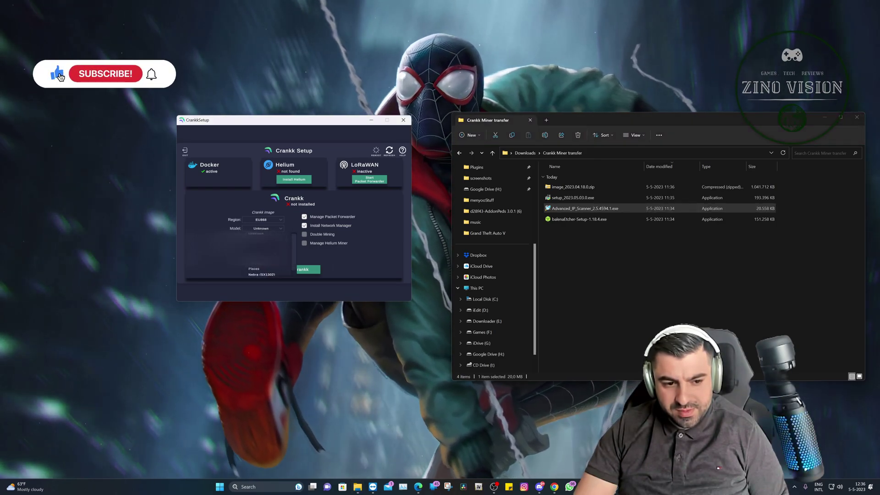
click(257, 236)
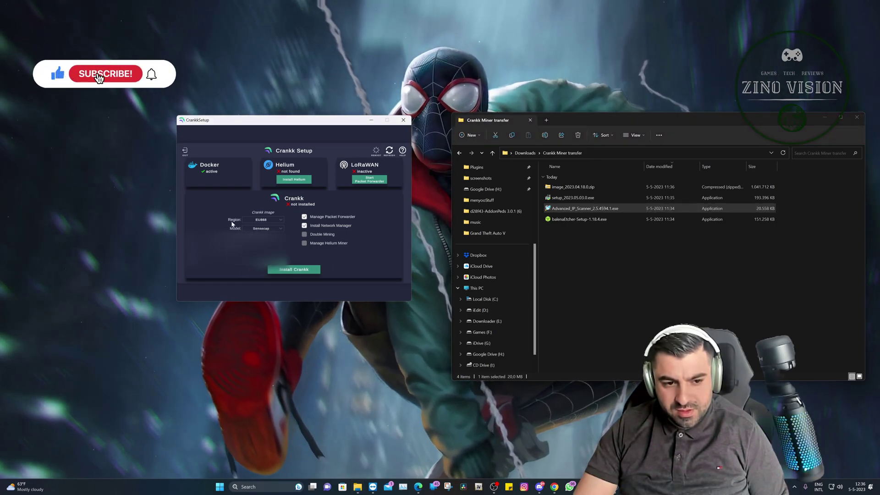
click(266, 219)
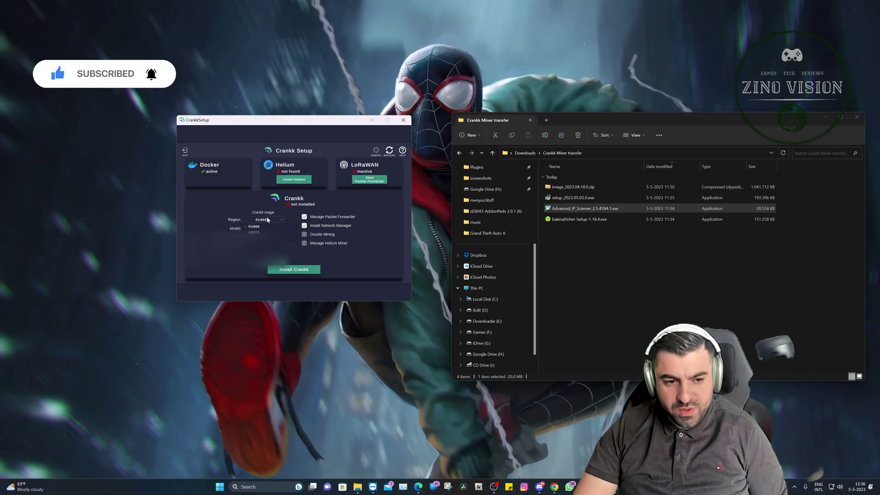
click(250, 226)
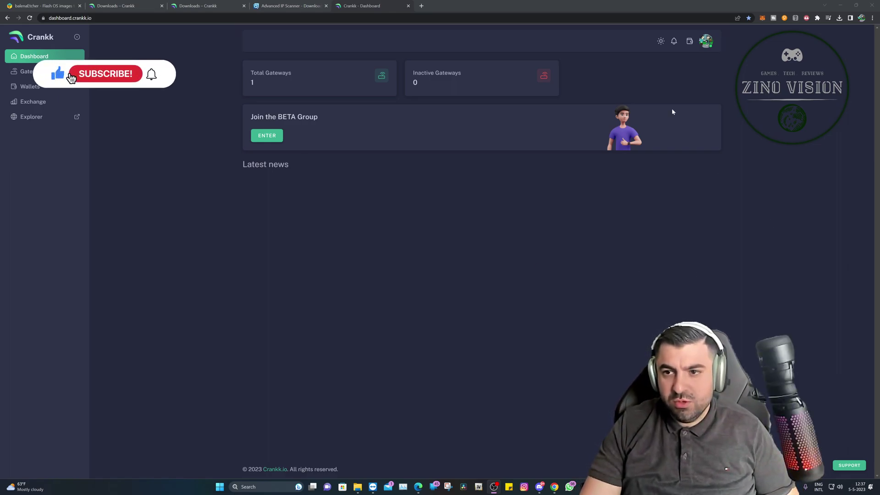
Step: Go to the Wallets page and unlock the Crankk wallet with its password
click(689, 42)
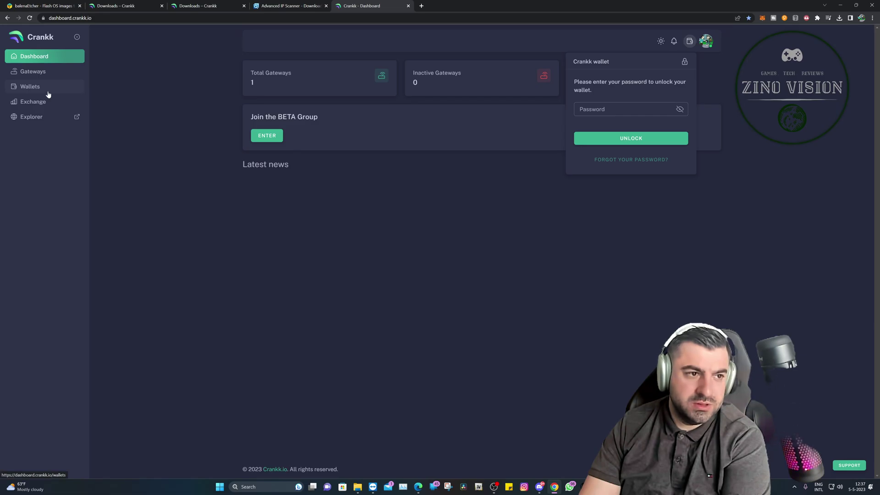
click(32, 87)
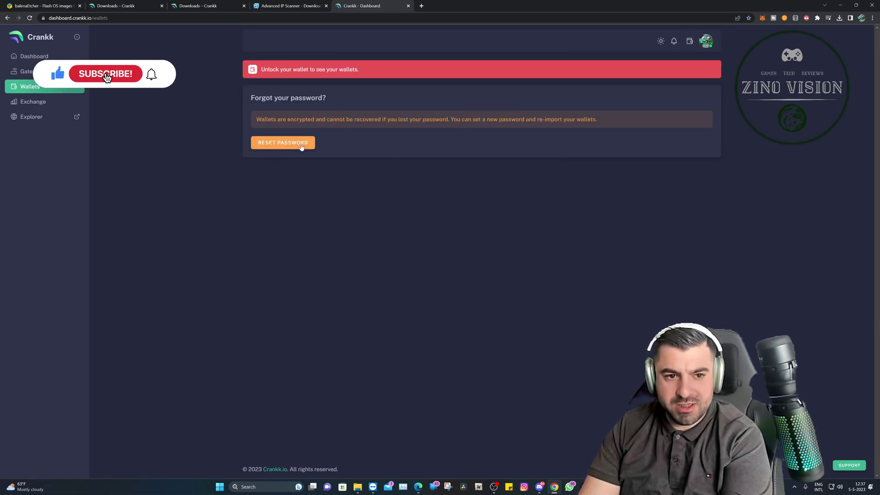
click(690, 42)
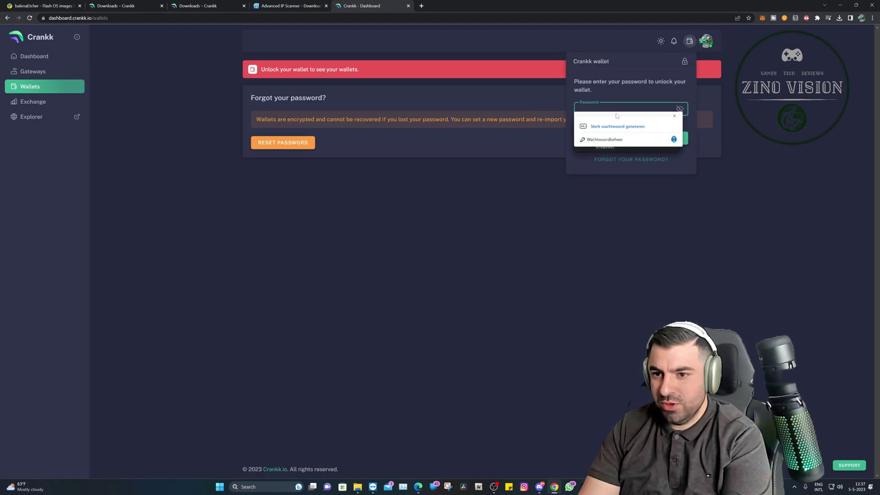
key(Return)
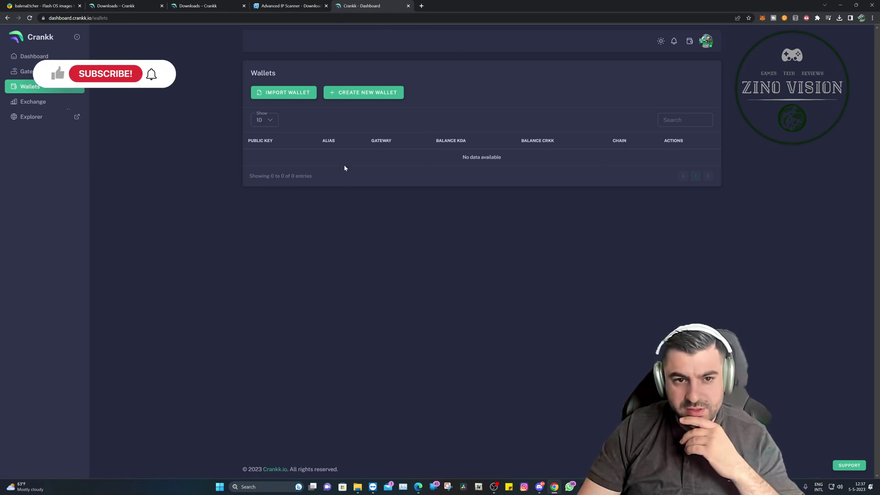
Step: Start a new Crankk wallet with Create New Wallet on the empty Wallets page
click(377, 96)
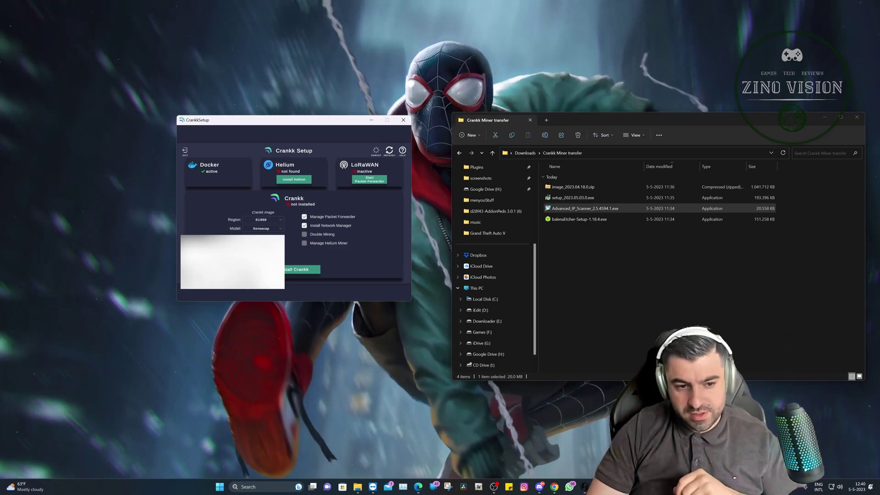
Step: Install Crankk on the miner and confirm the installation prompt
click(301, 269)
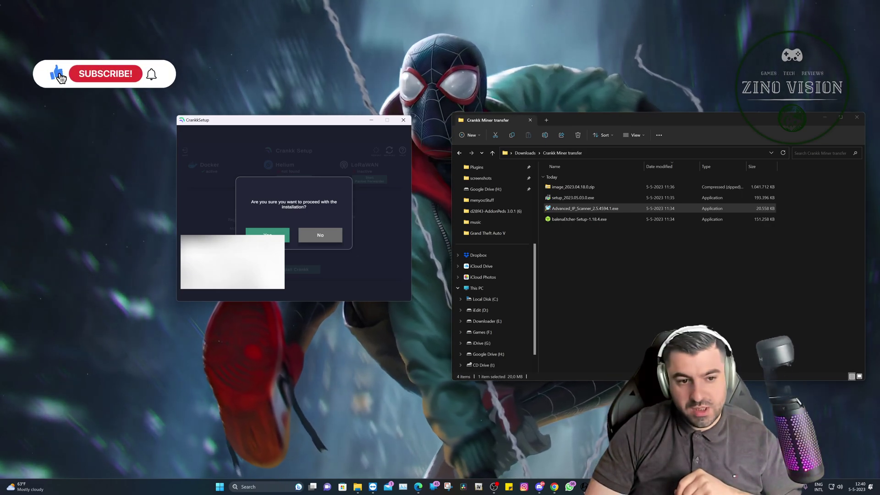
key(Return)
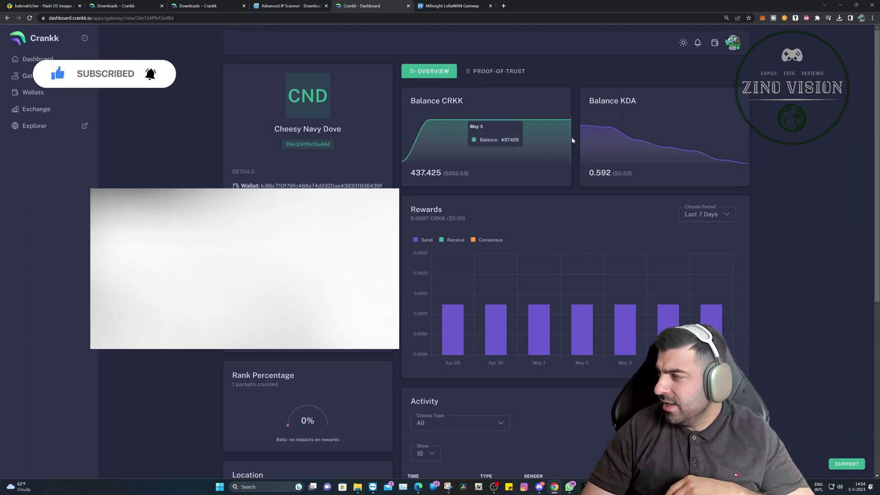
mouse_move(605, 148)
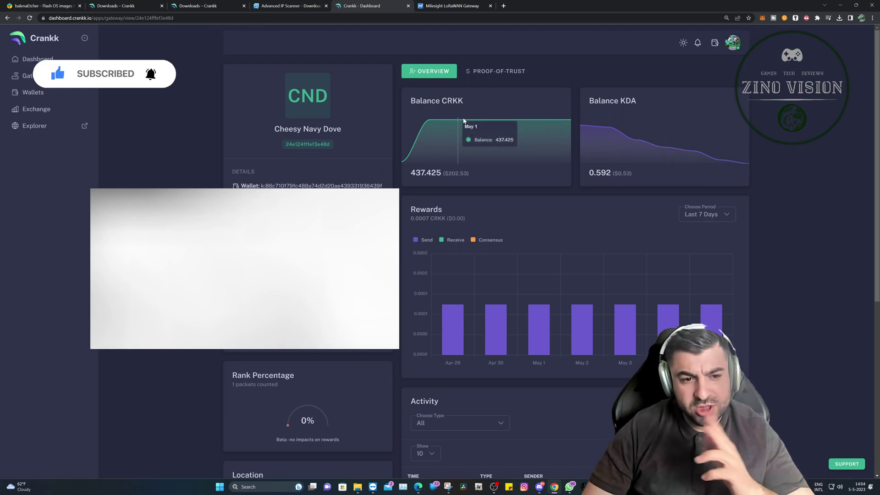